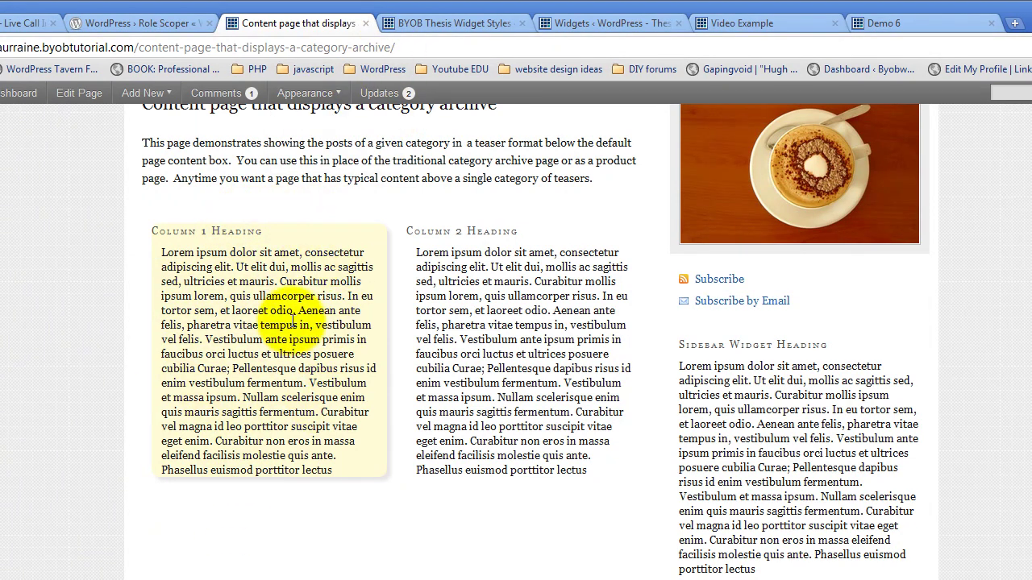
# Enable Customize Widget Padding for Widget Style 1 and save the widget style settings
pyautogui.click(465, 21)
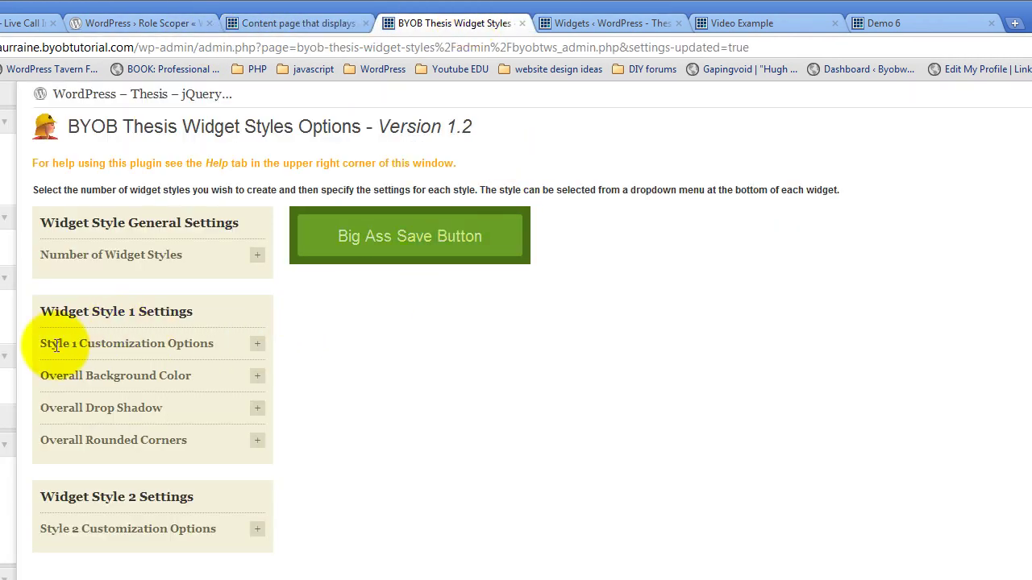
pyautogui.click(257, 343)
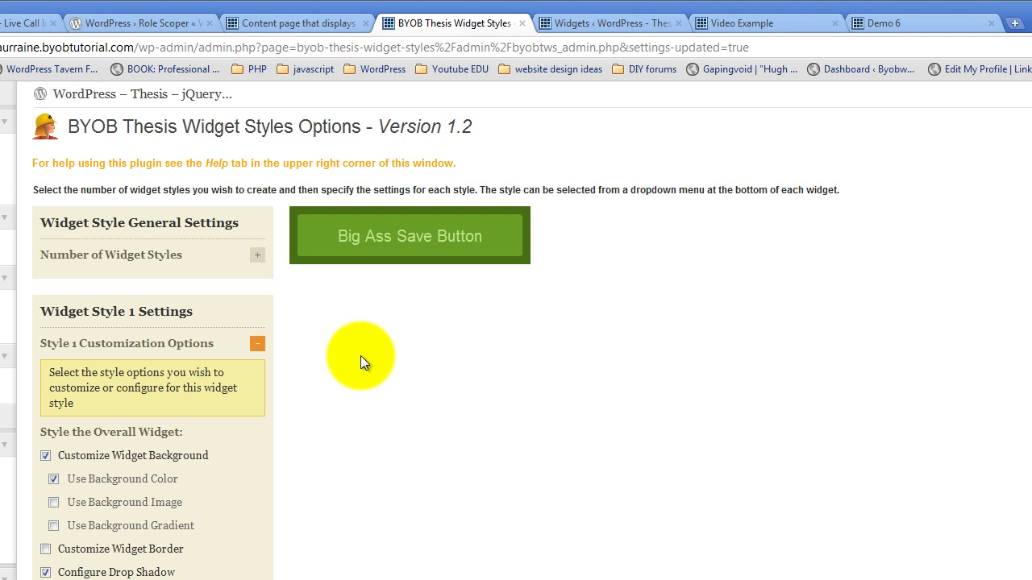
pyautogui.scroll(-2, 361, 356)
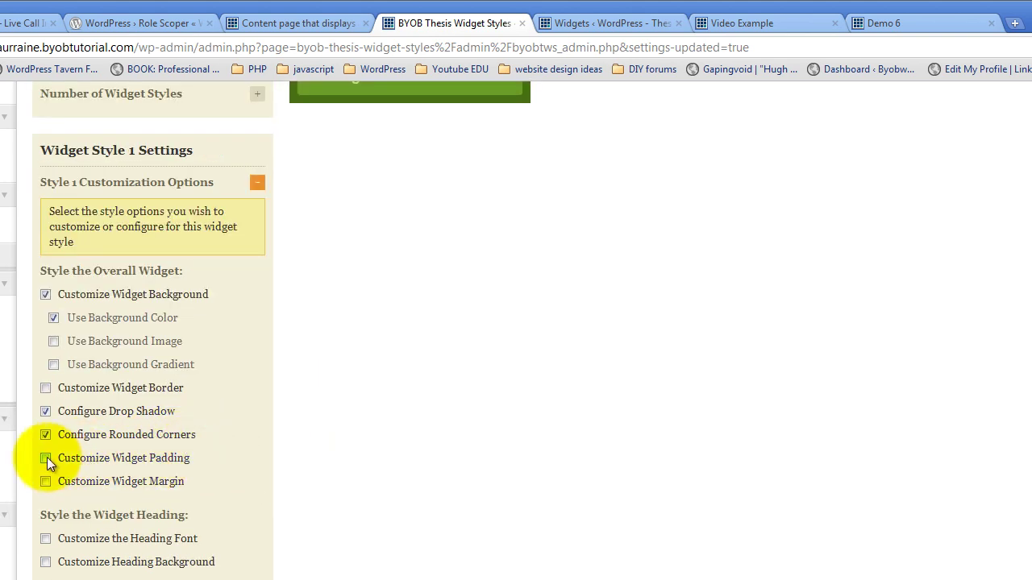
pyautogui.click(46, 458)
pyautogui.scroll(2, 314, 458)
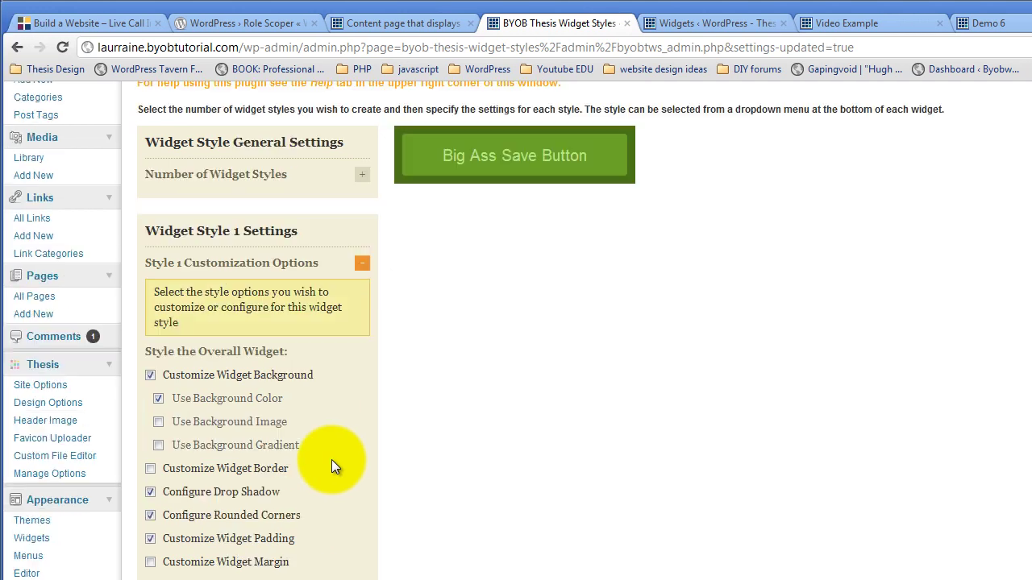
pyautogui.click(485, 246)
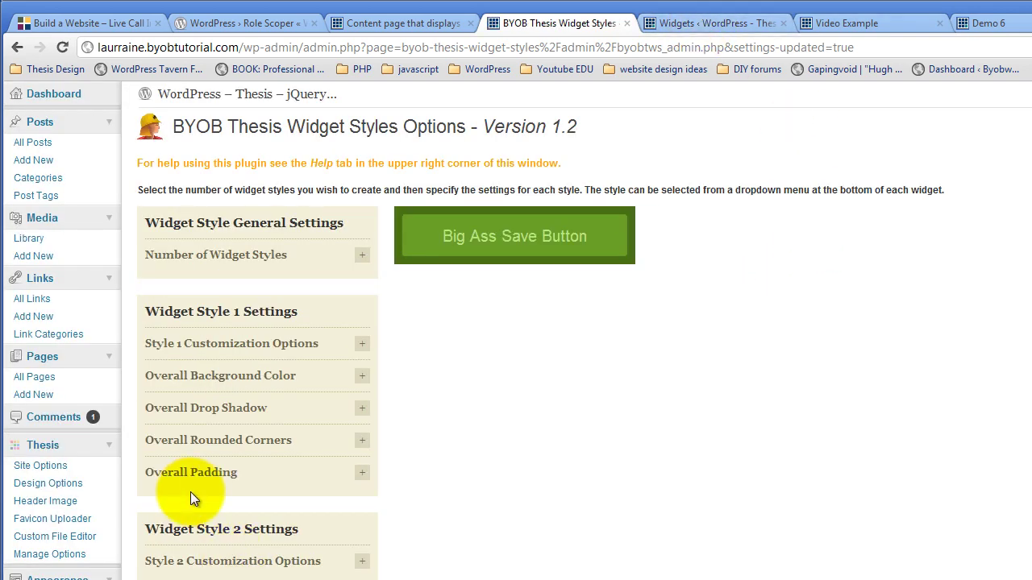
# Under Overall Padding, set Typical Heading Padding to 20
pyautogui.click(362, 472)
pyautogui.scroll(-3, 418, 464)
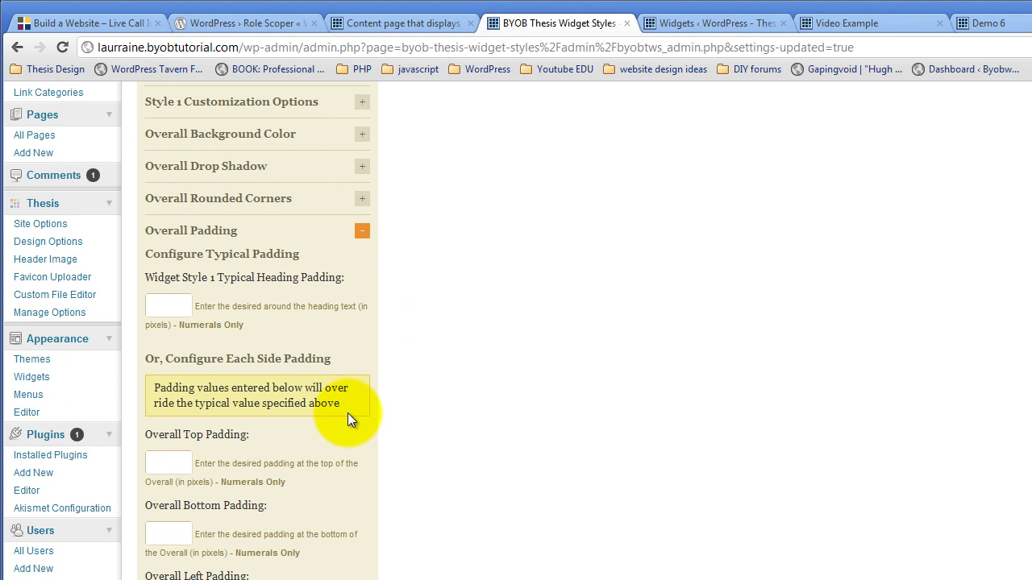
pyautogui.click(181, 313)
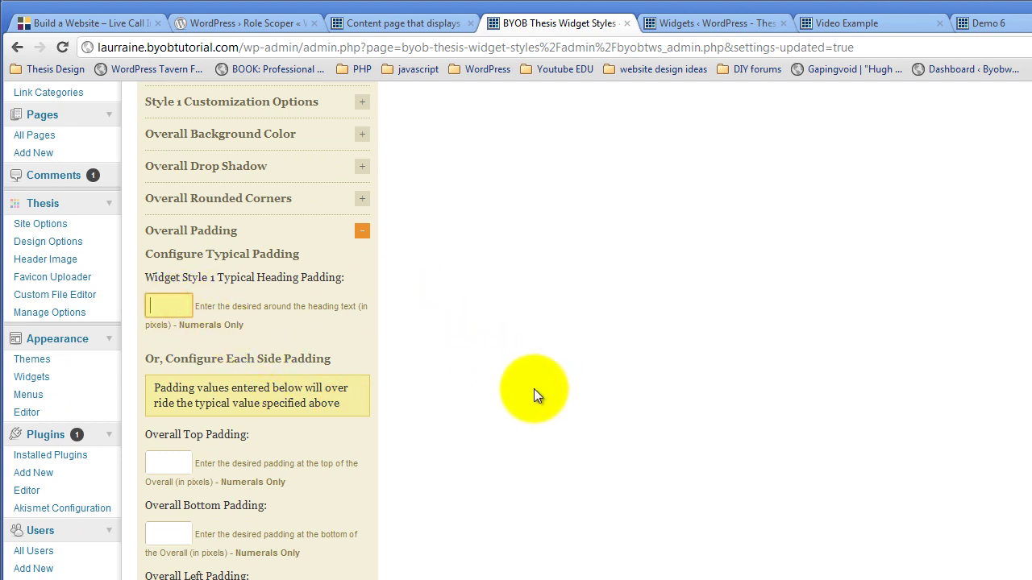
pyautogui.scroll(-1, 498, 370)
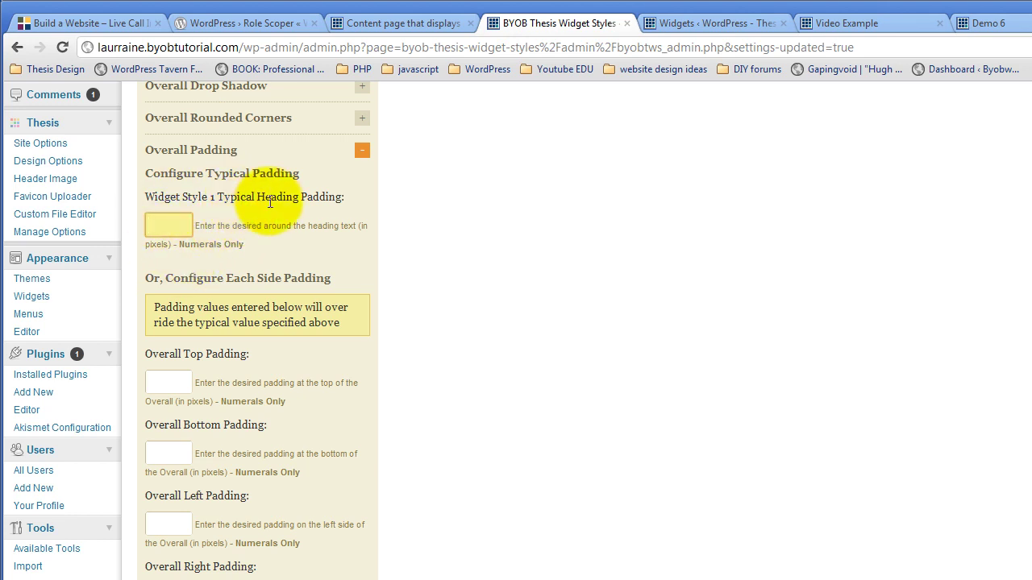
pyautogui.click(186, 224)
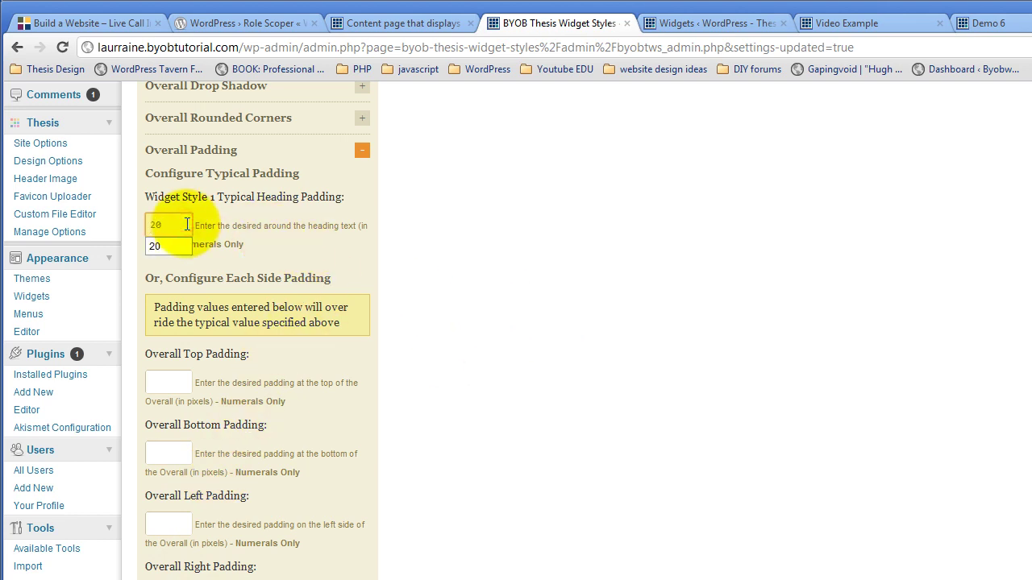
pyautogui.click(213, 236)
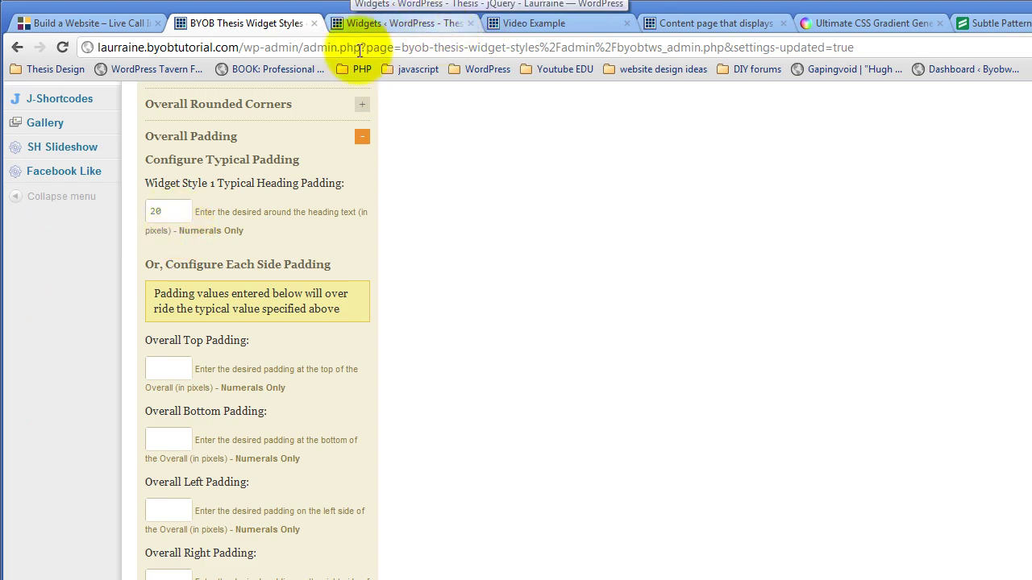
# Save the heading padding of 20 and reload the category archive page to view the change
pyautogui.scroll(5, 444, 395)
pyautogui.scroll(10, 511, 274)
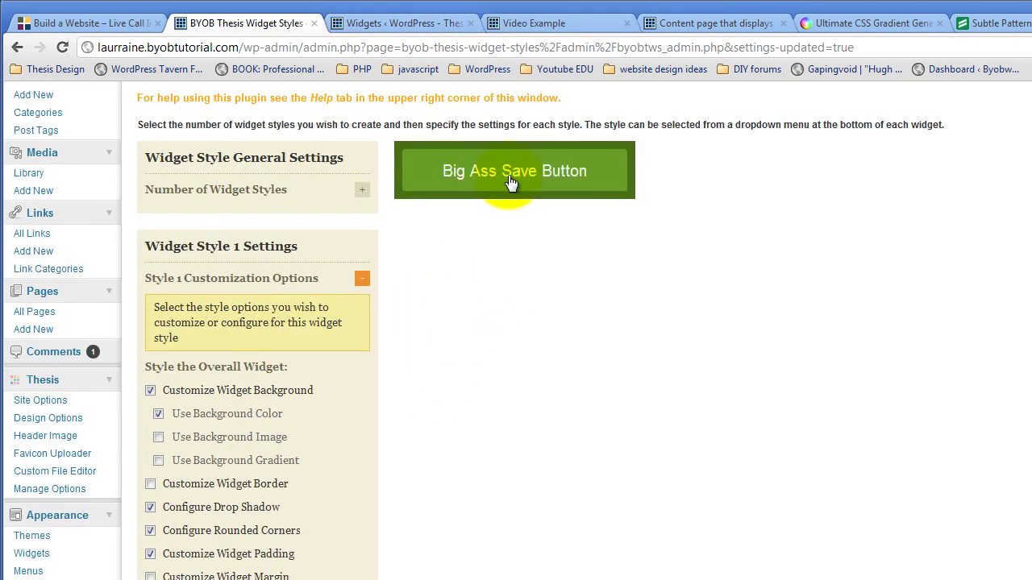
pyautogui.click(511, 175)
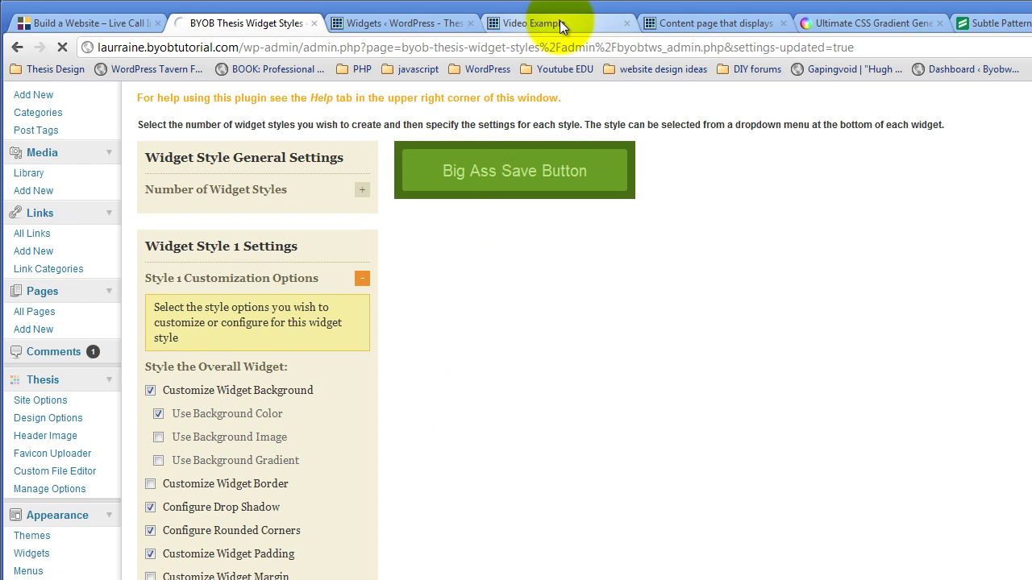
pyautogui.click(711, 22)
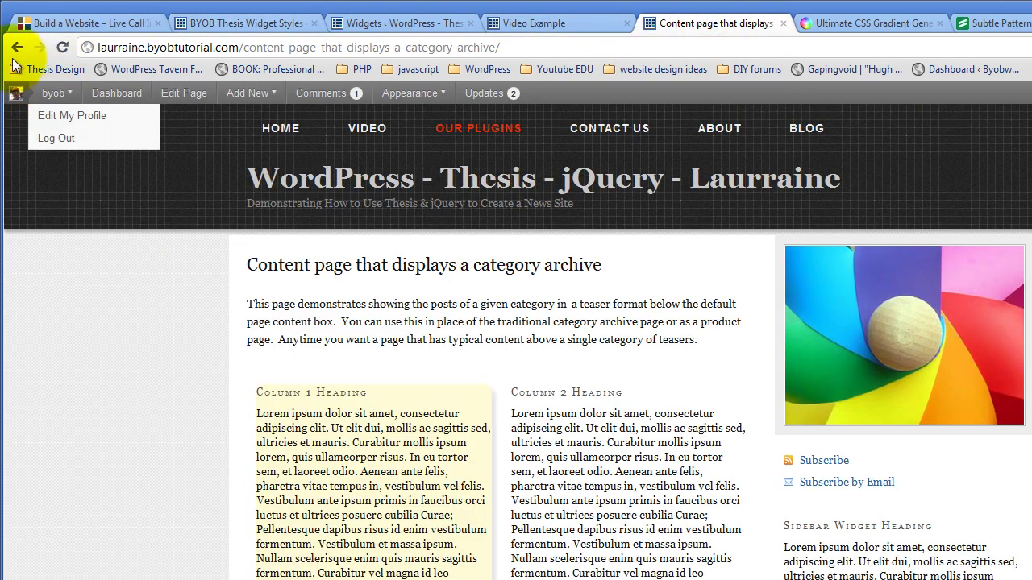
pyautogui.click(58, 48)
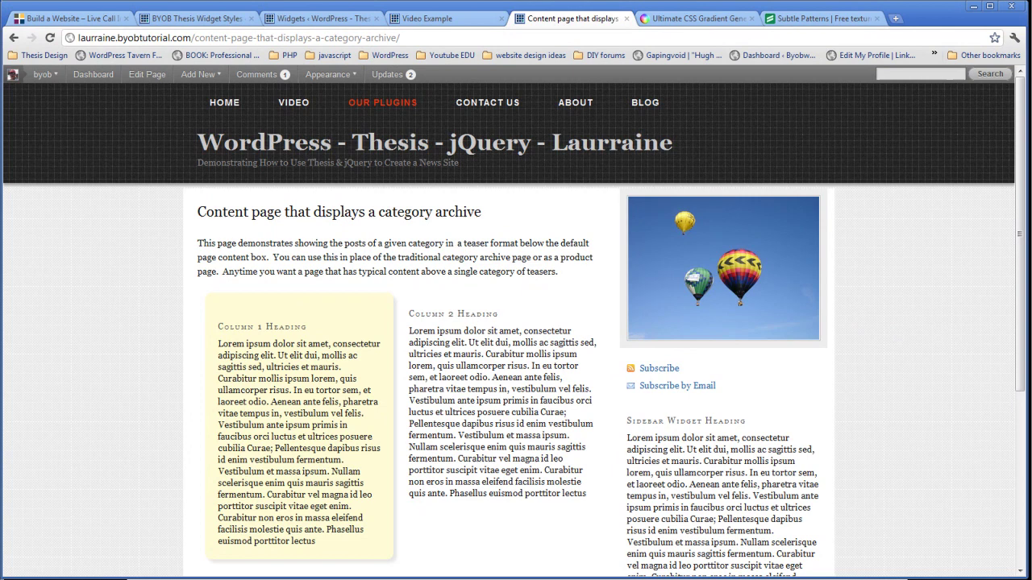
# Open the archive page in Firefox and inspect the Column 1 heading's h3 styles in Firebug
pyautogui.click(360, 39)
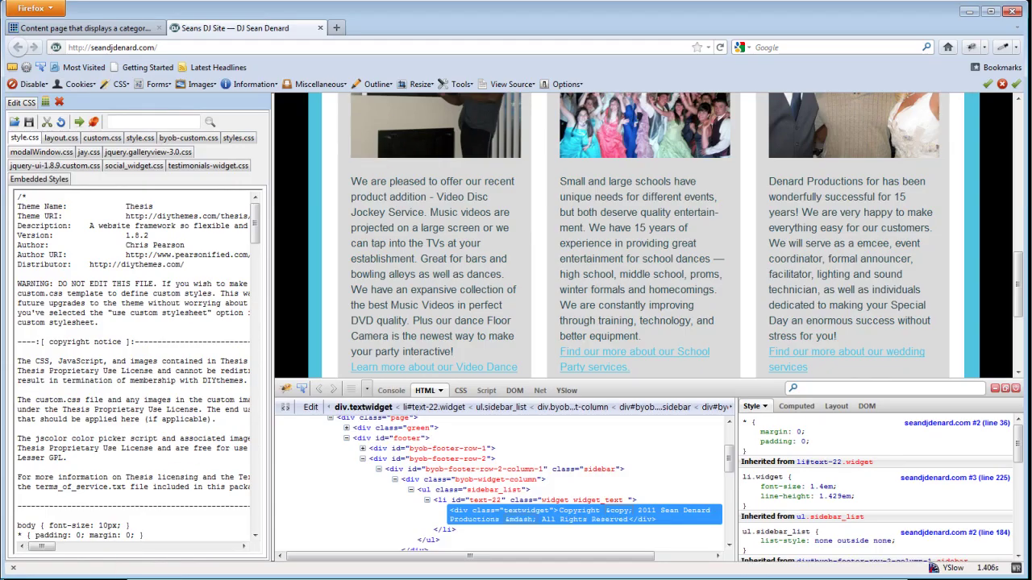
pyautogui.click(171, 29)
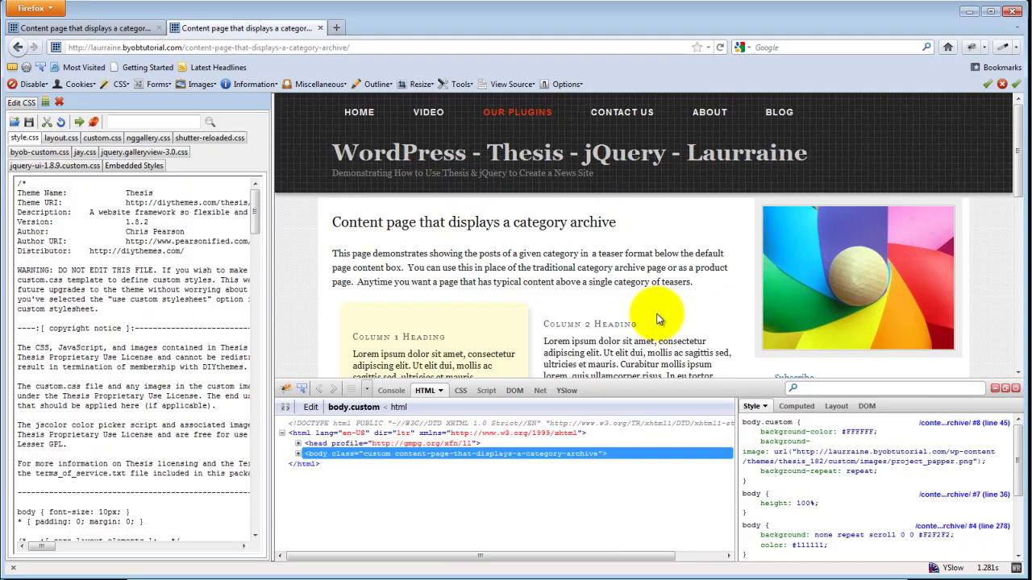
pyautogui.scroll(-3, 657, 319)
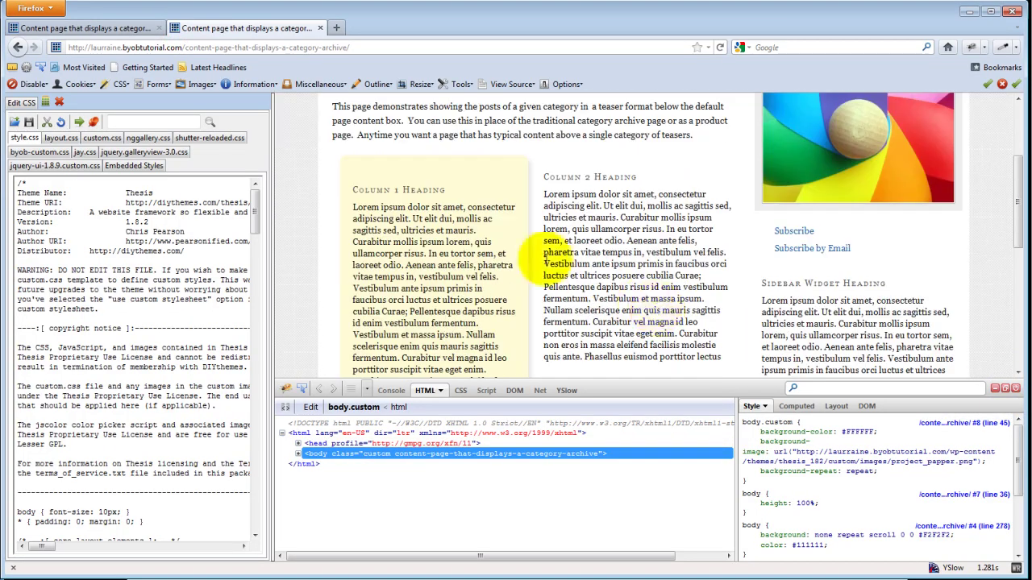
pyautogui.rightClick(397, 187)
pyautogui.click(419, 396)
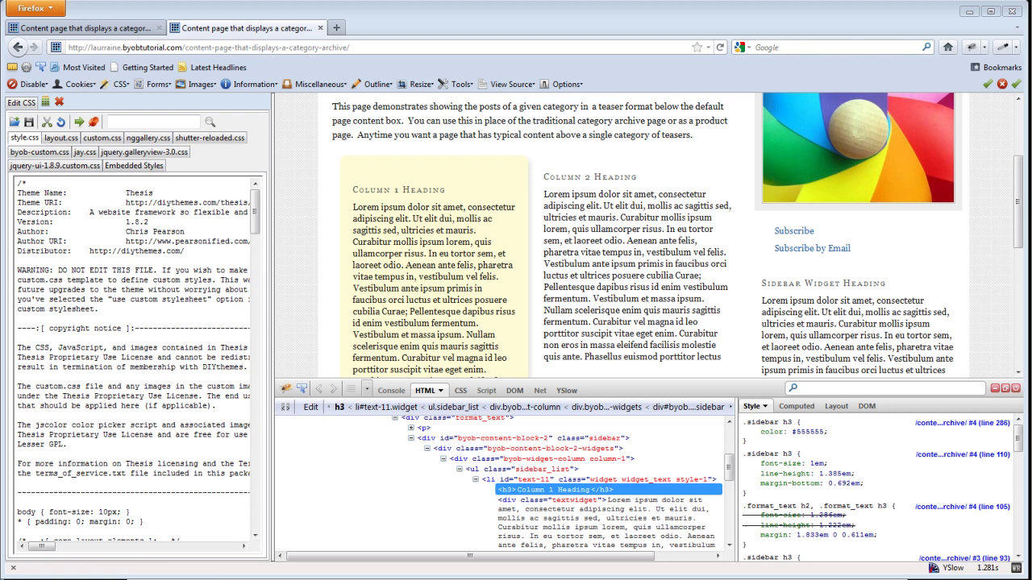
# Set Widget Style 1's Overall Top Padding to 0 and save the widget style settings
pyautogui.click(81, 567)
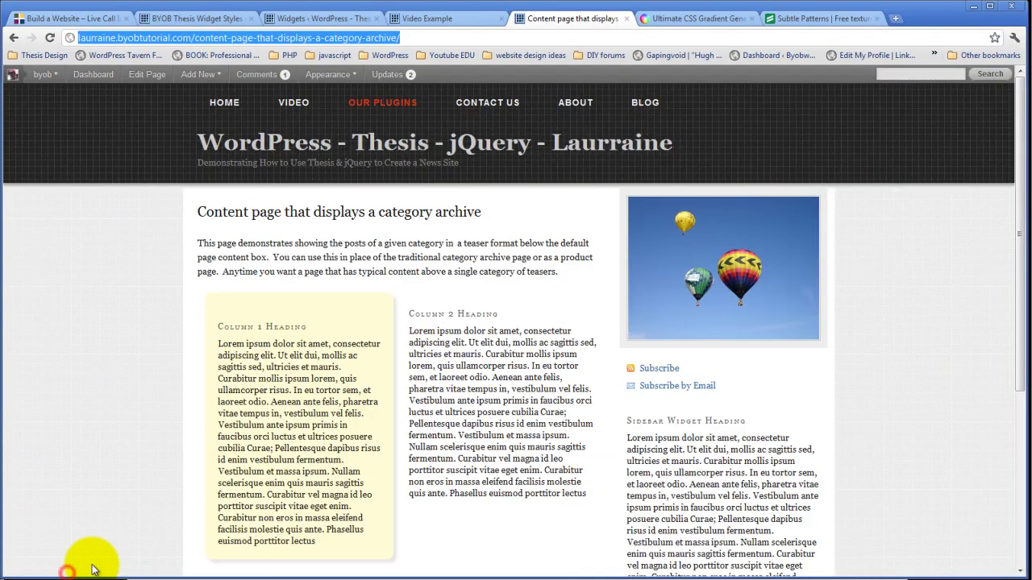
pyautogui.click(217, 16)
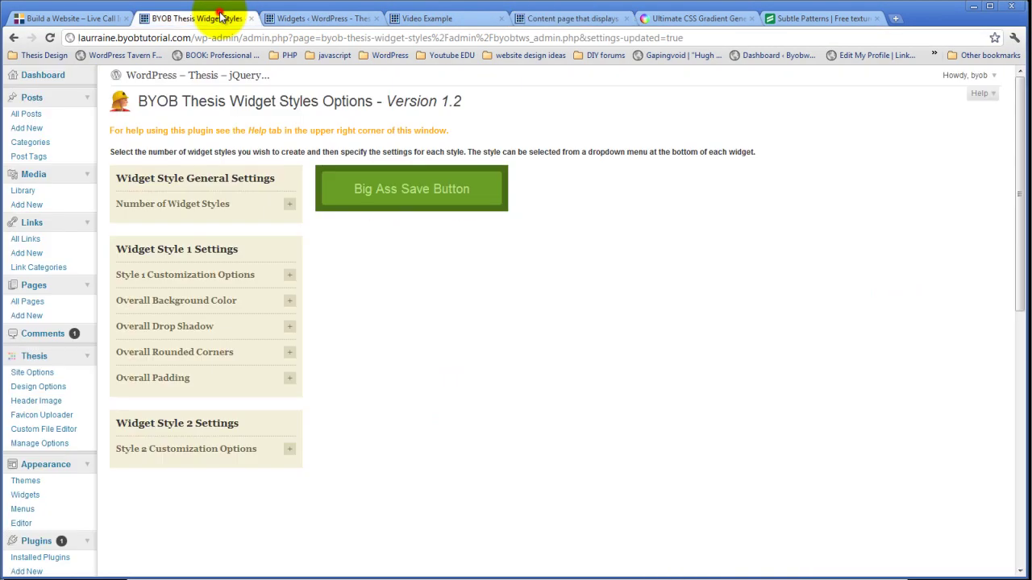
pyautogui.click(288, 377)
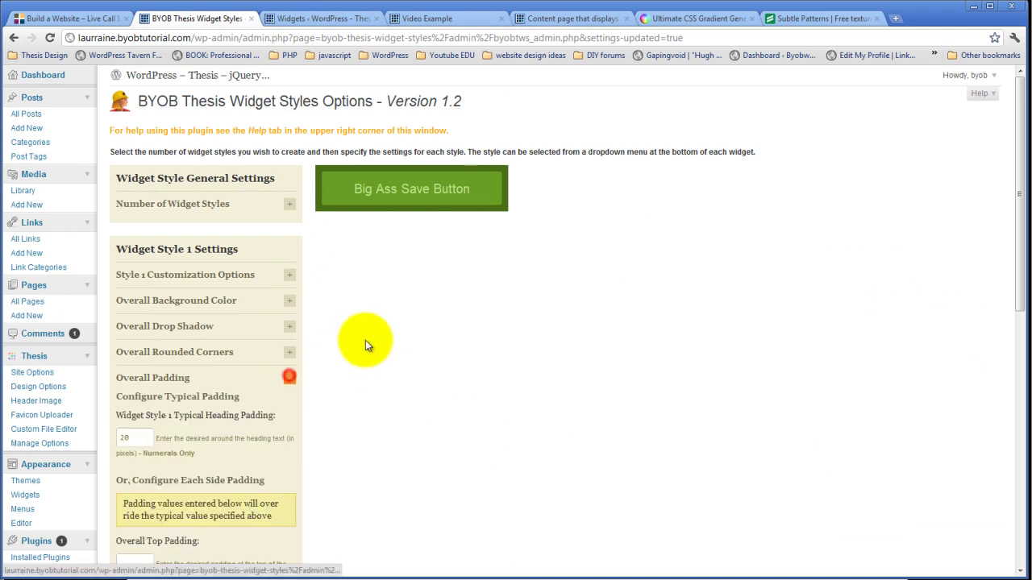
pyautogui.scroll(-2, 365, 340)
pyautogui.click(135, 373)
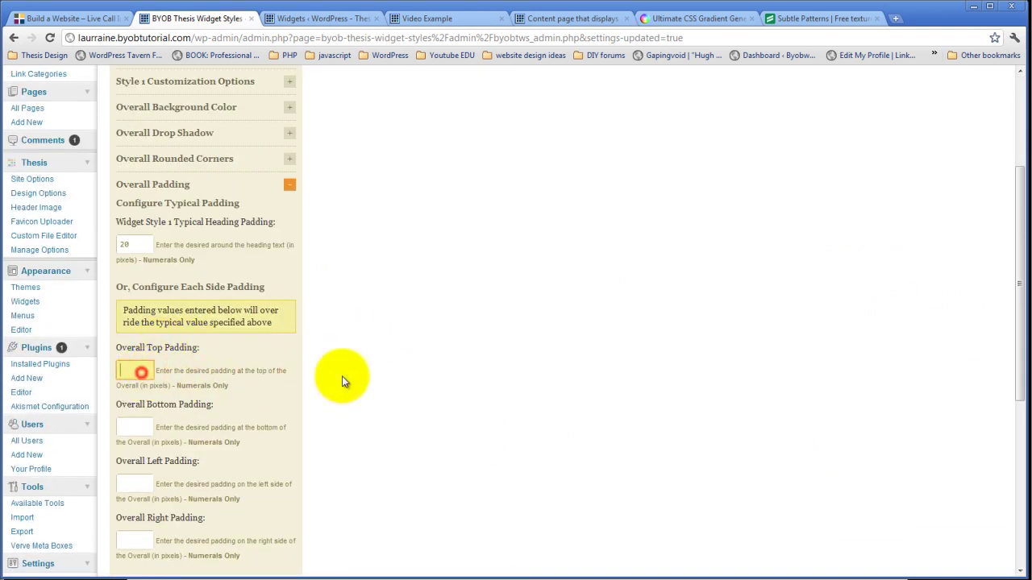
pyautogui.write('0')
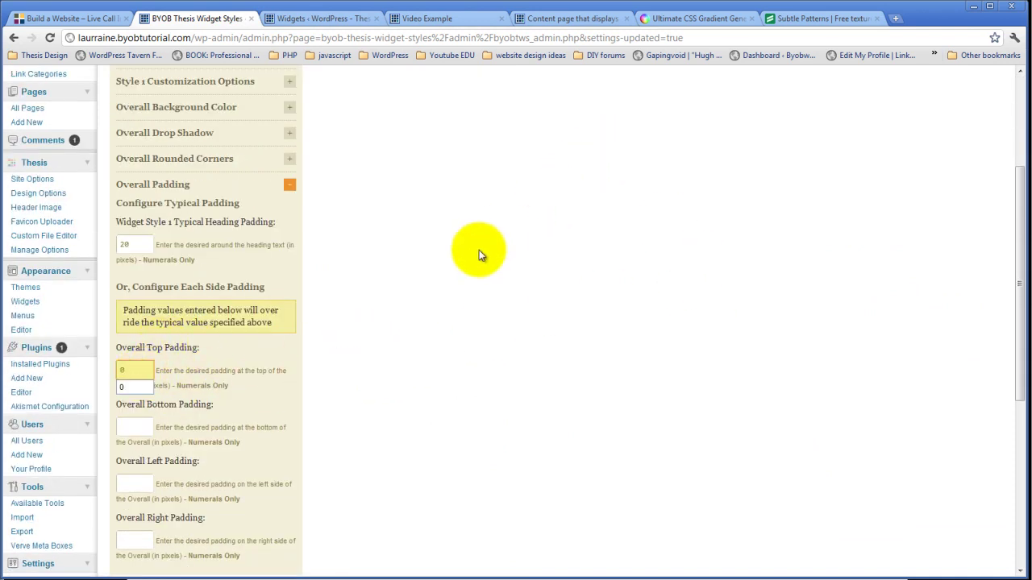
pyautogui.click(401, 303)
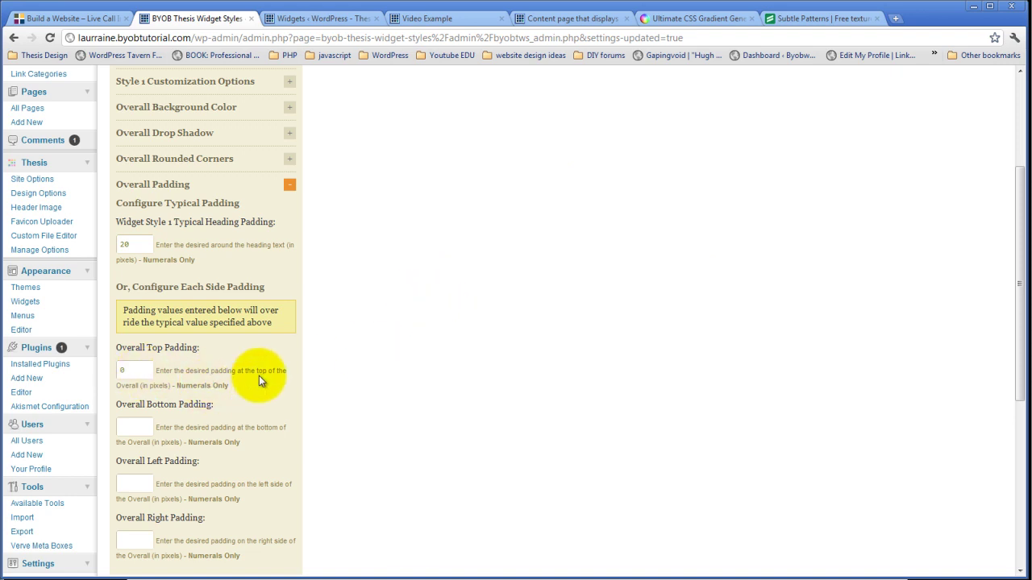
pyautogui.scroll(2, 363, 355)
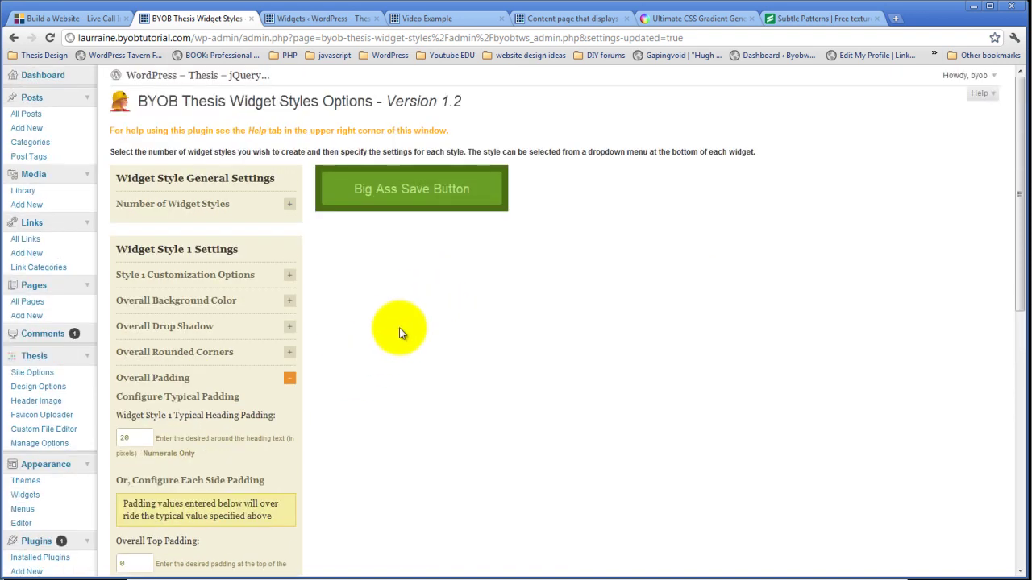
pyautogui.click(437, 187)
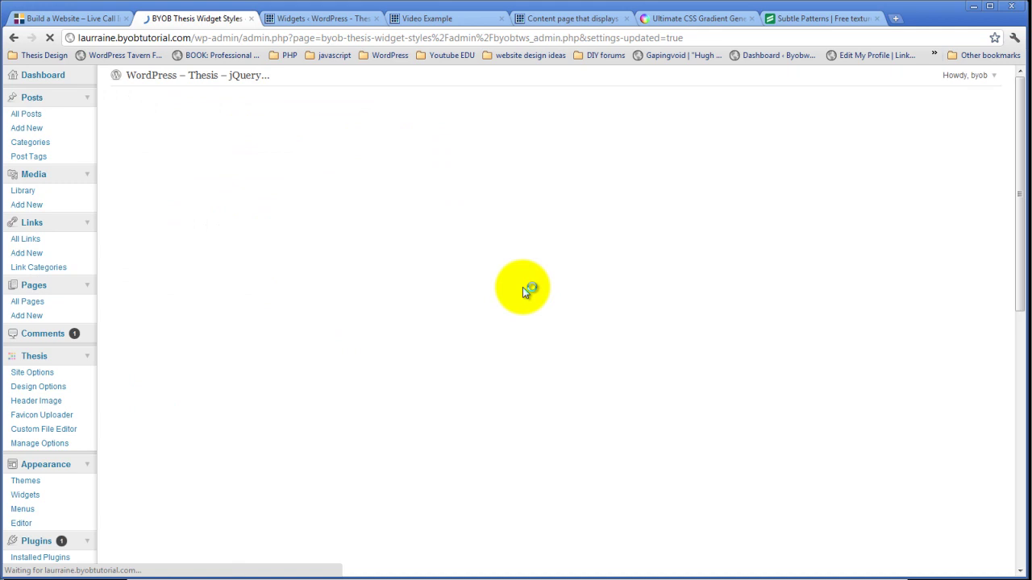
# Reload the category archive page to check the Column 1 heading's position in its yellow box
pyautogui.click(534, 20)
pyautogui.click(109, 37)
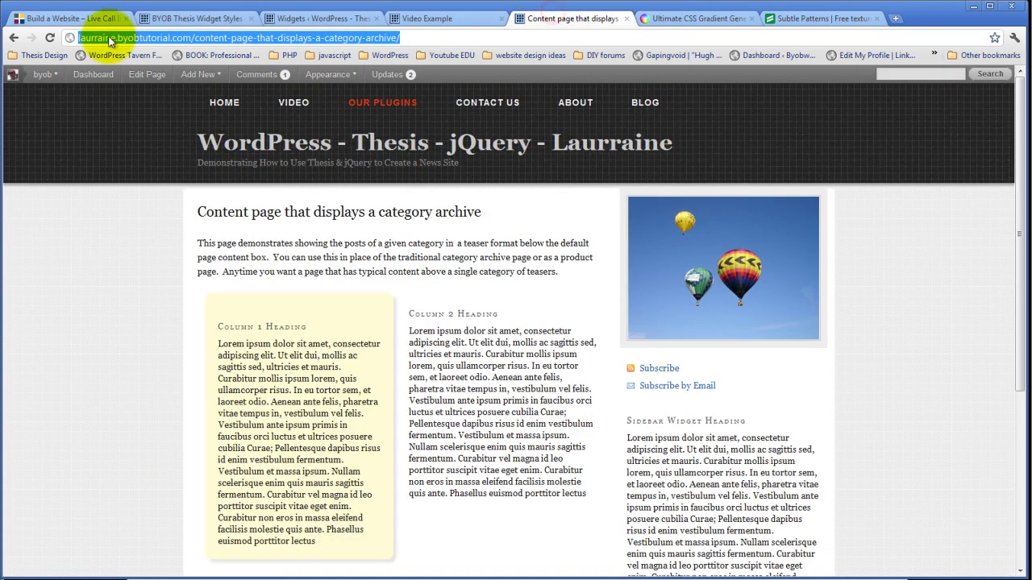
pyautogui.click(49, 40)
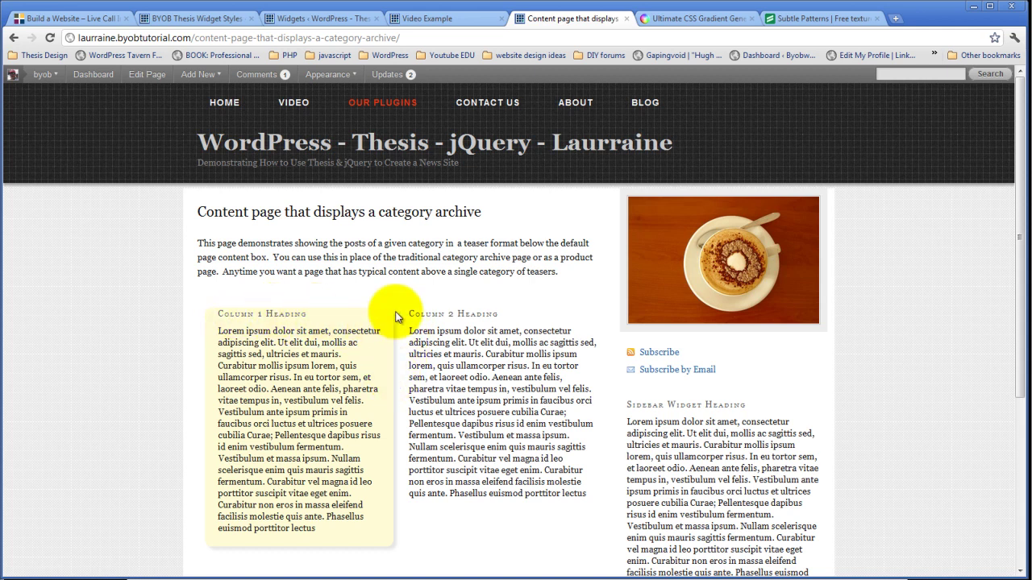
# Change Widget Style 1's Overall Top Padding to 1 and save the settings
pyautogui.click(216, 21)
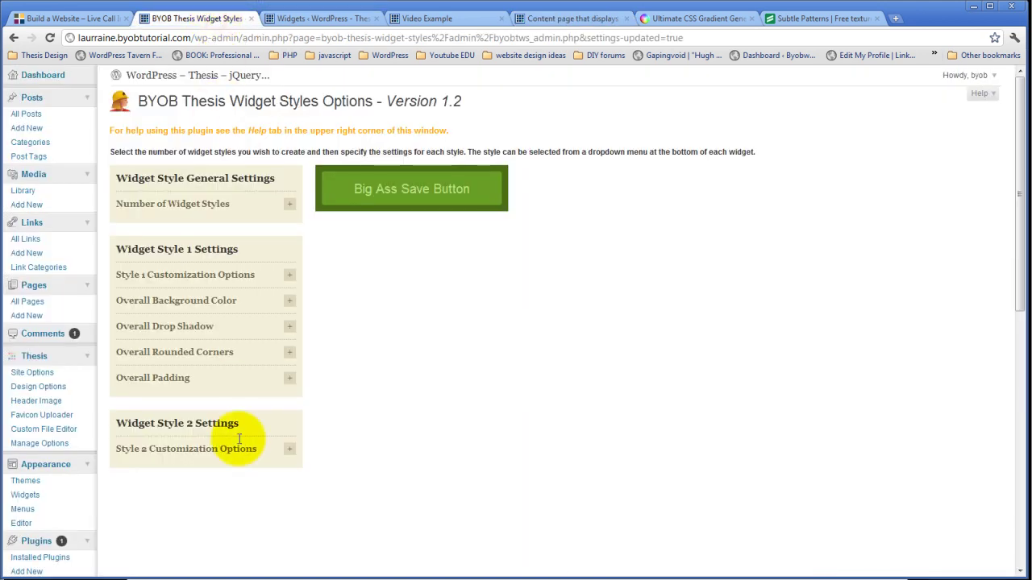
pyautogui.click(290, 382)
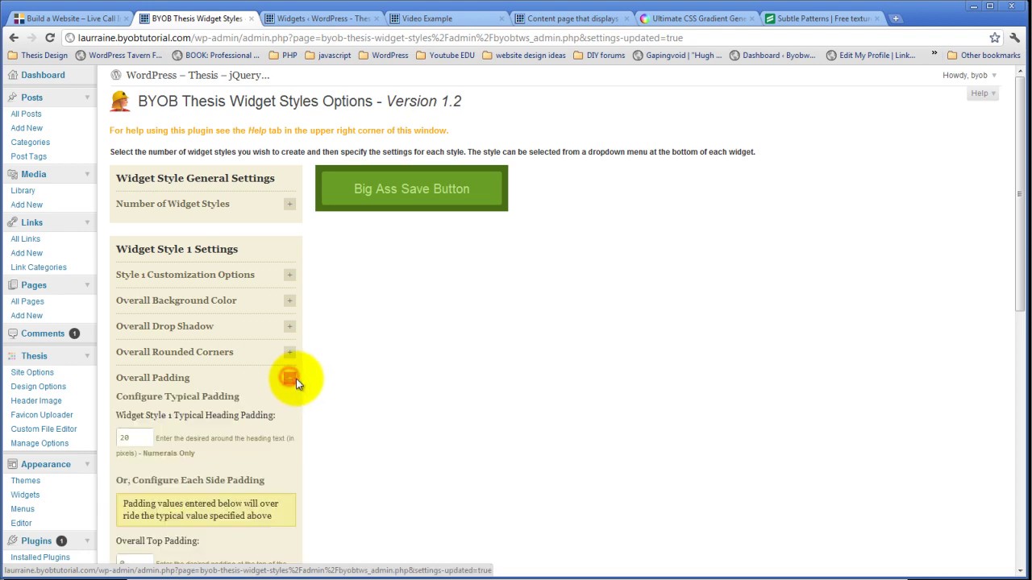
pyautogui.scroll(-4, 274, 362)
pyautogui.click(129, 245)
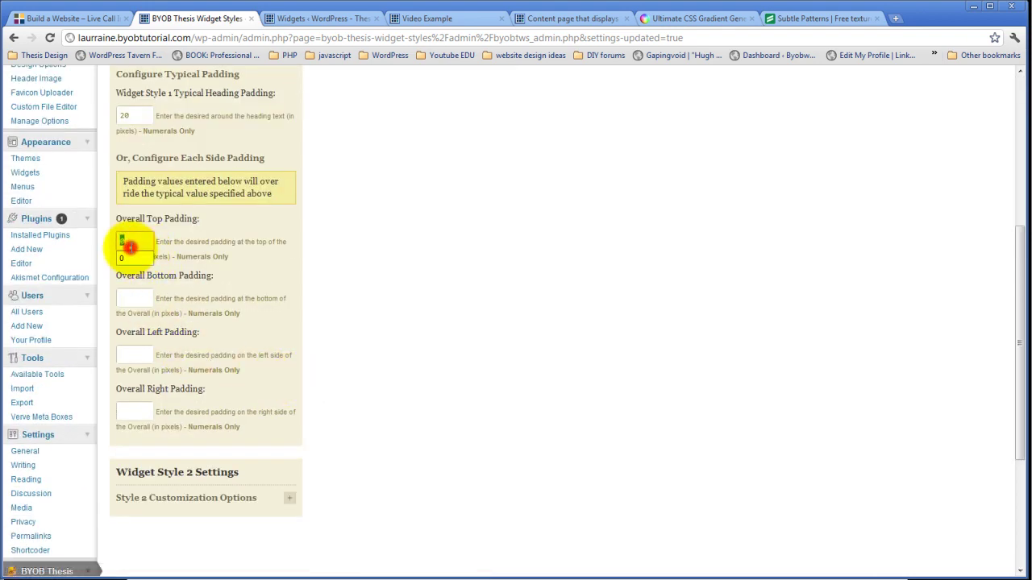
pyautogui.write('1')
pyautogui.click(215, 234)
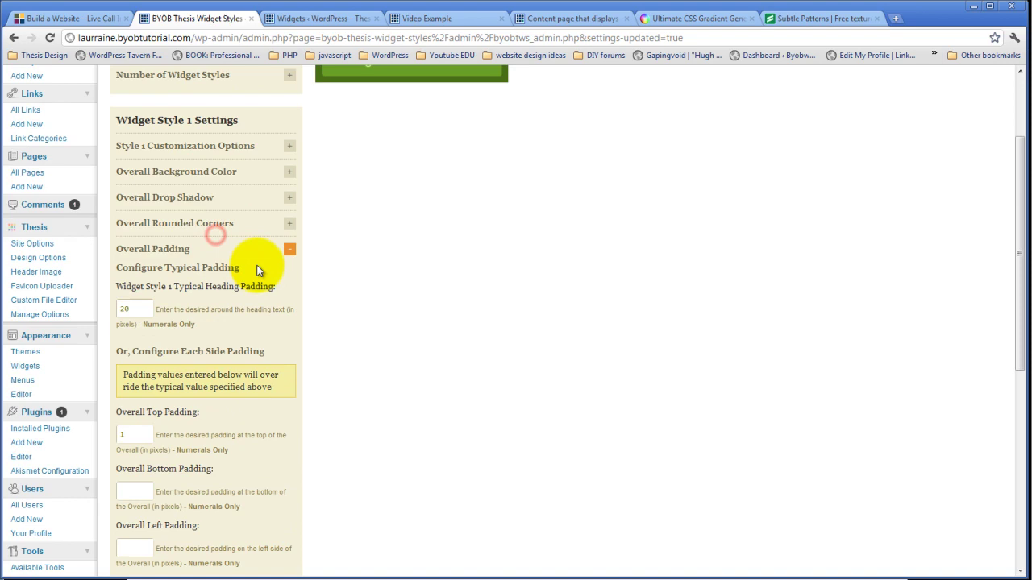
pyautogui.scroll(3, 258, 270)
pyautogui.click(411, 184)
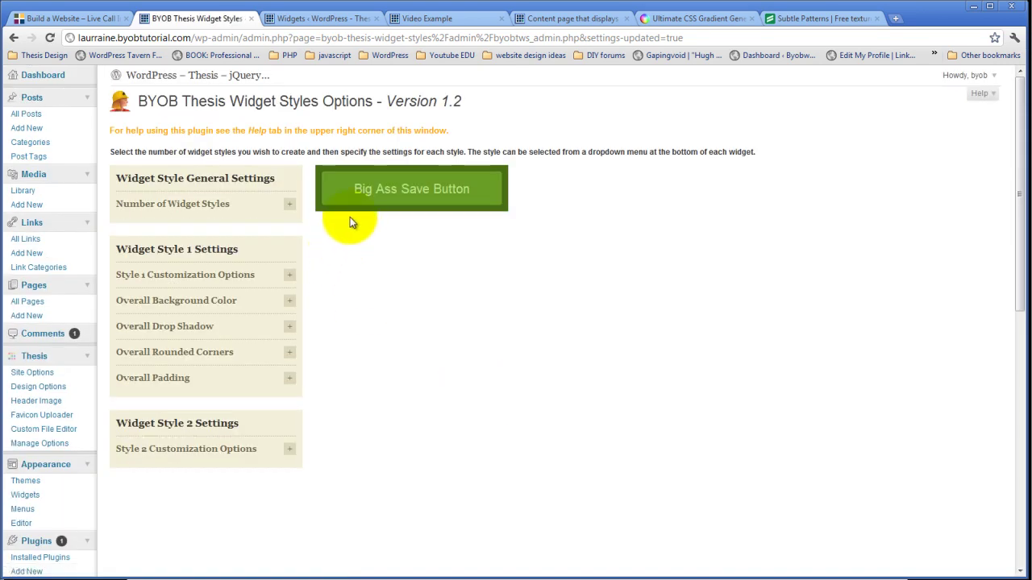
pyautogui.click(328, 21)
# Return to the category archive page to view the evenly padded yellow Column 1 widget
pyautogui.click(446, 22)
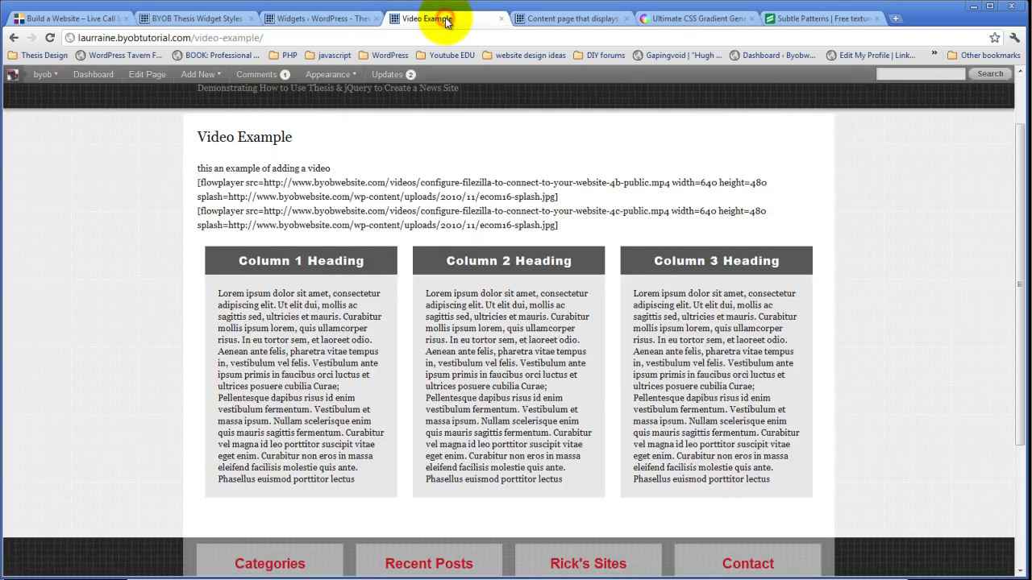
pyautogui.click(538, 22)
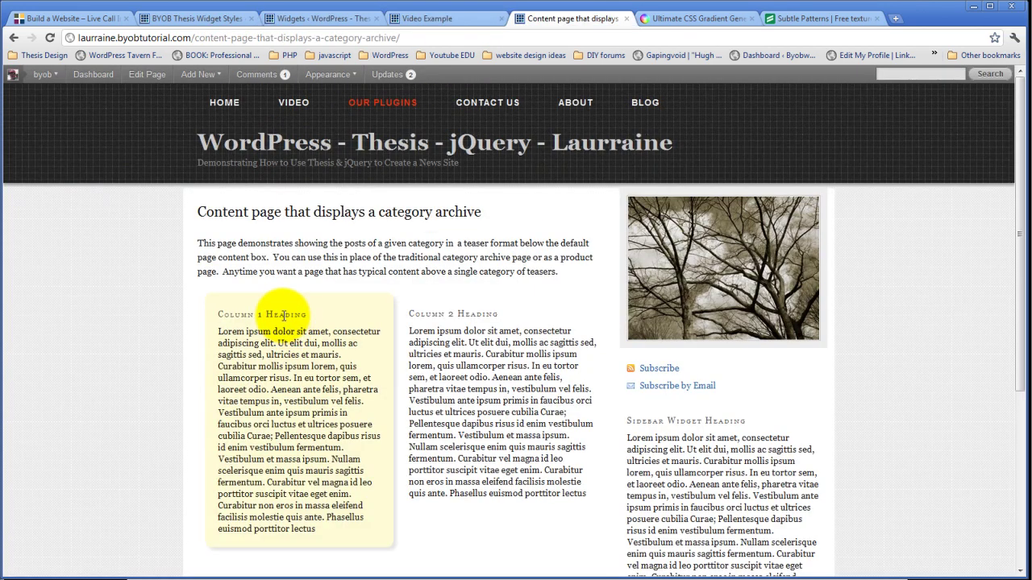